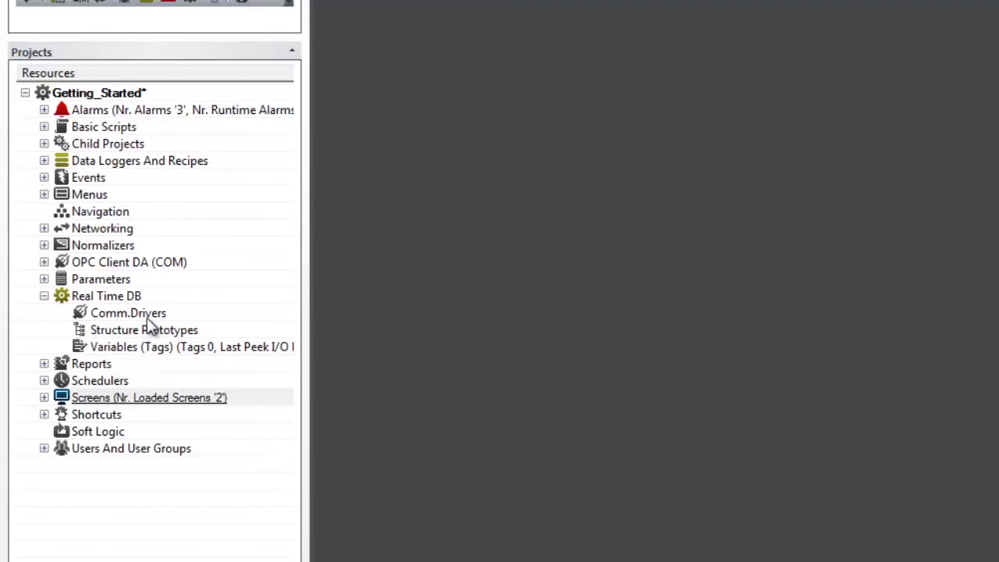
Add the Modbus Ethernet TCP-IP communication driver to the project's Real Time DB.
{"action": "left_click", "coordinate": [150, 316]}
{"action": "right_click", "coordinate": [150, 316]}
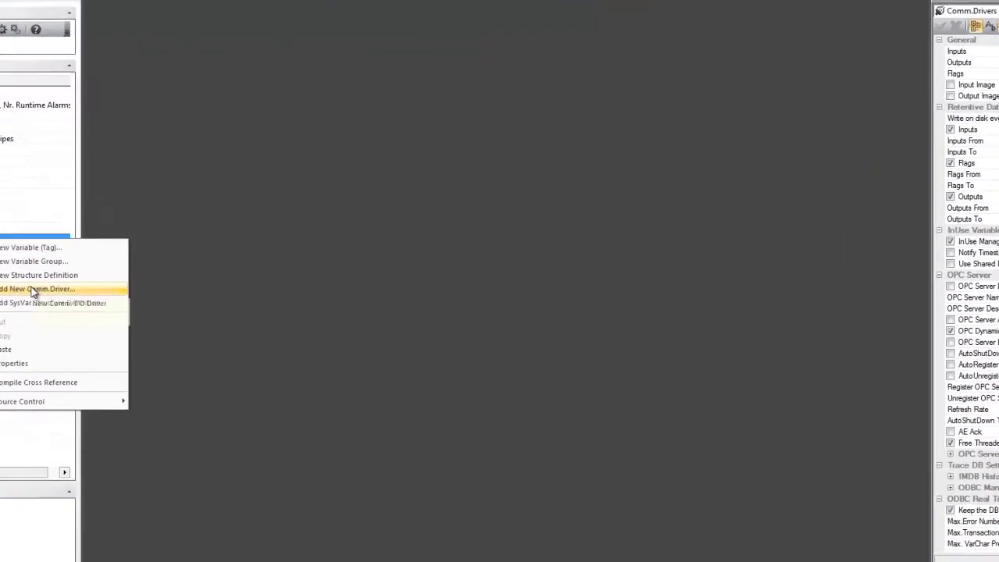
{"action": "left_click", "coordinate": [53, 289]}
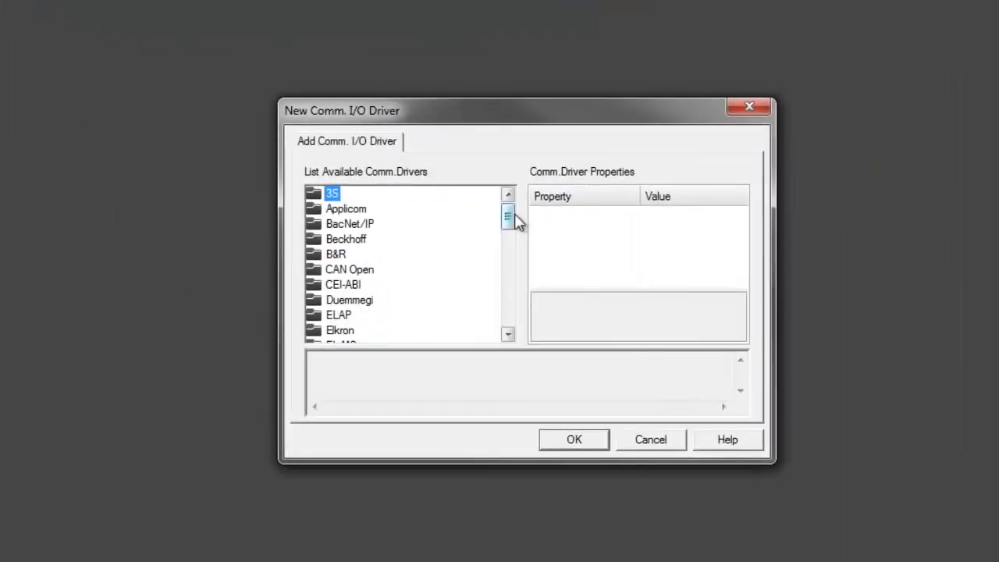
{"action": "left_click_drag", "start_coordinate": [508, 221], "coordinate": [524, 283]}
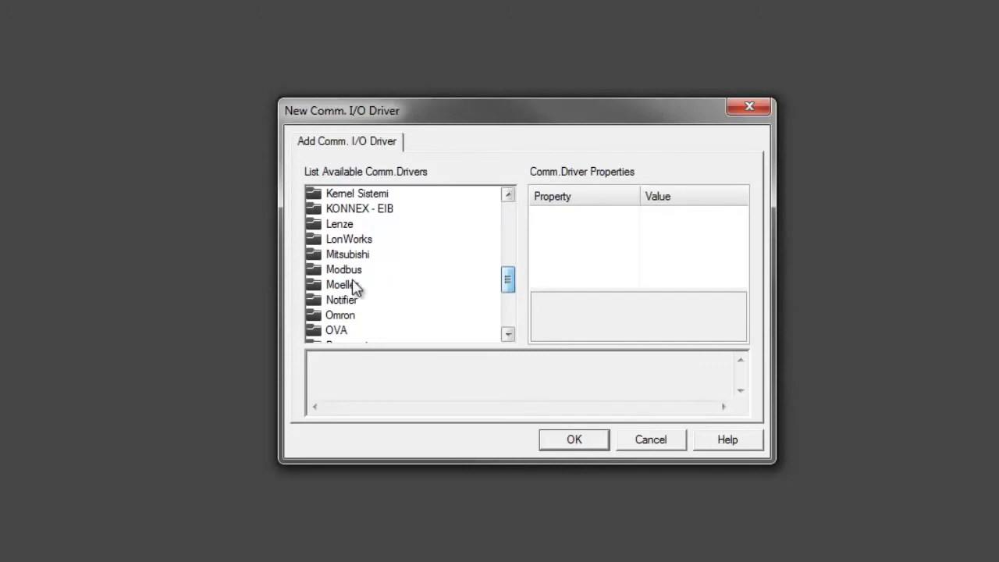
{"action": "double_click", "coordinate": [349, 270]}
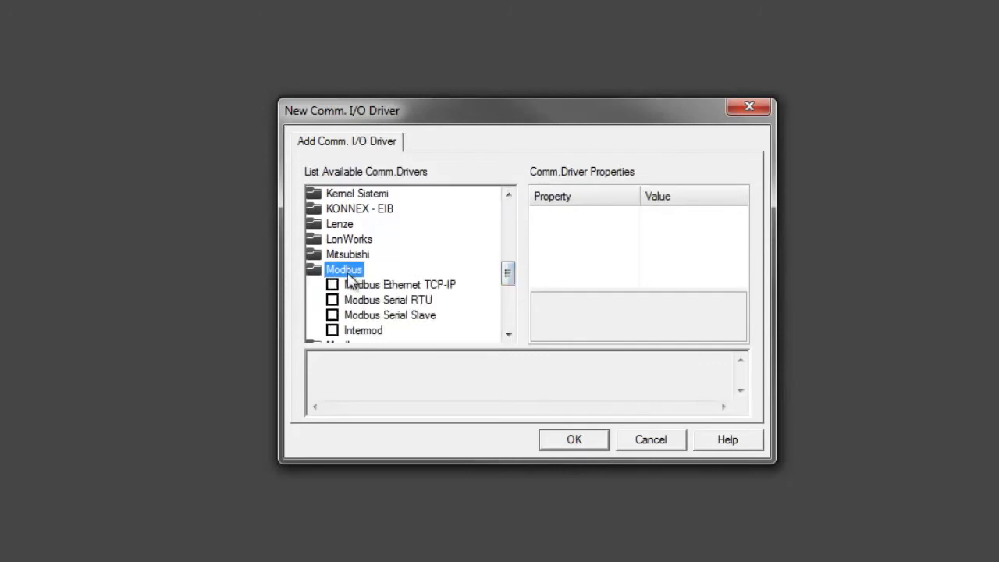
{"action": "left_click", "coordinate": [406, 286]}
{"action": "left_click", "coordinate": [593, 434]}
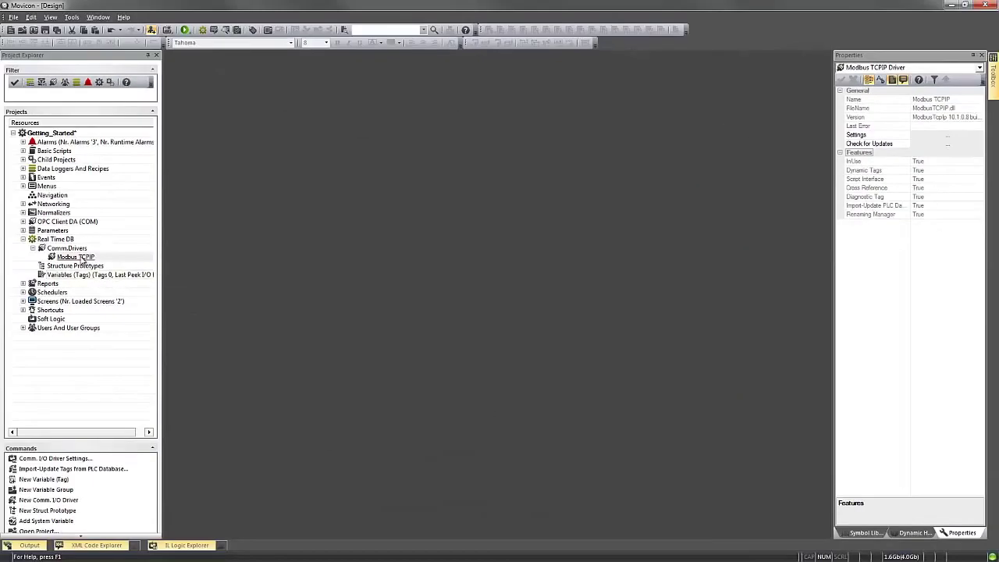
Add a station named Sim1 to the Modbus TCPIP driver with server address 192.168.1.17.
{"action": "double_click", "coordinate": [78, 258]}
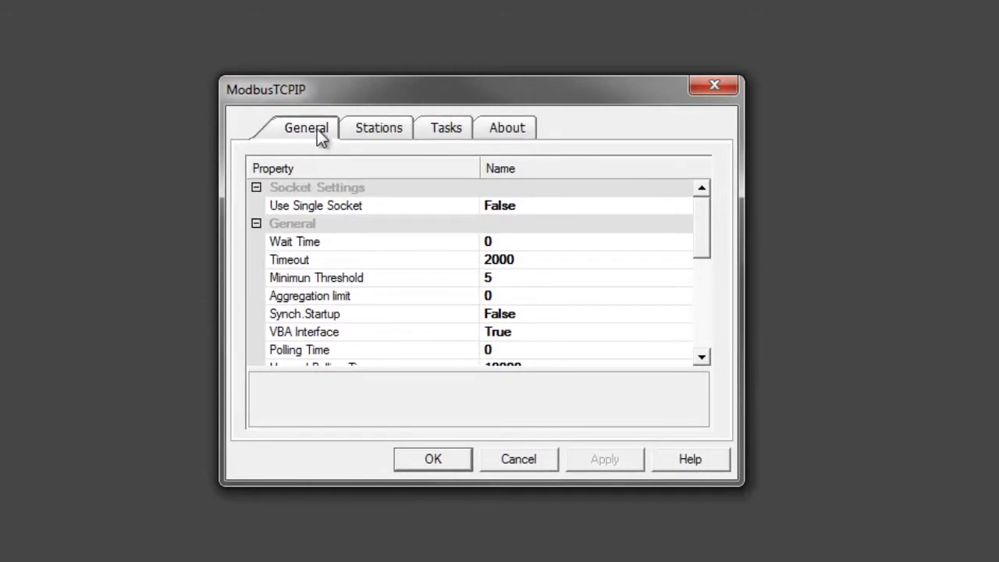
{"action": "left_click", "coordinate": [379, 129]}
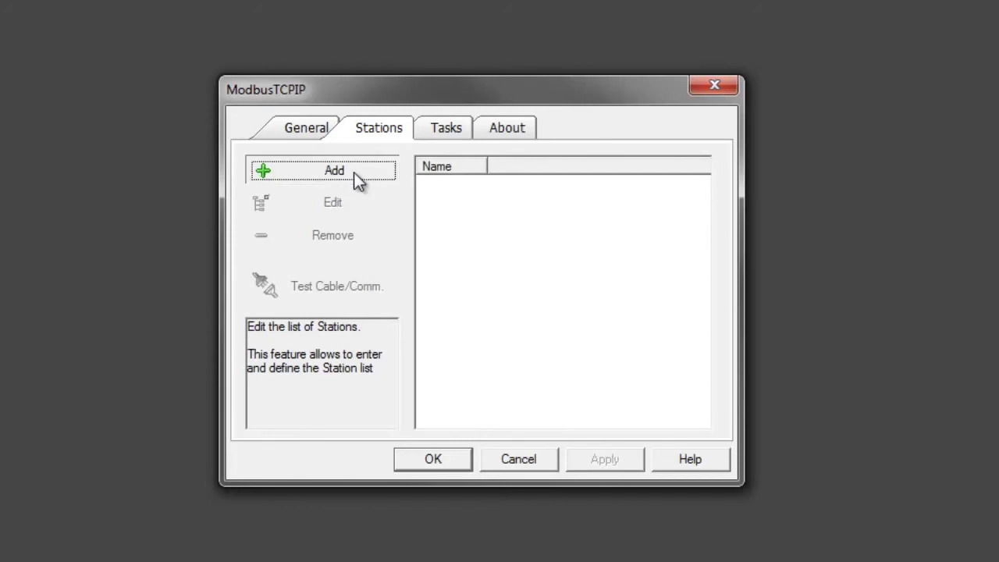
{"action": "left_click", "coordinate": [333, 170]}
{"action": "left_click", "coordinate": [256, 188]}
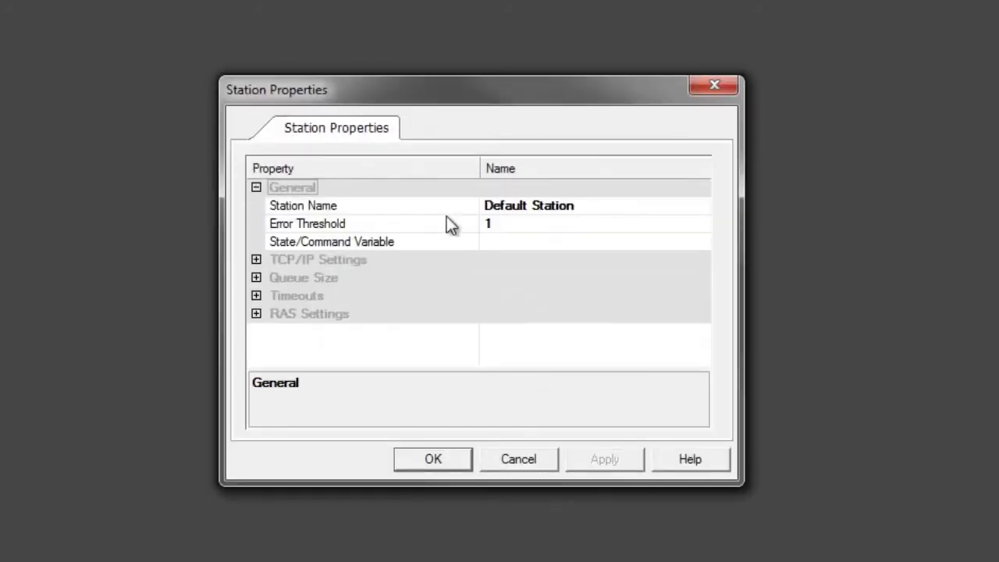
{"action": "left_click", "coordinate": [569, 212]}
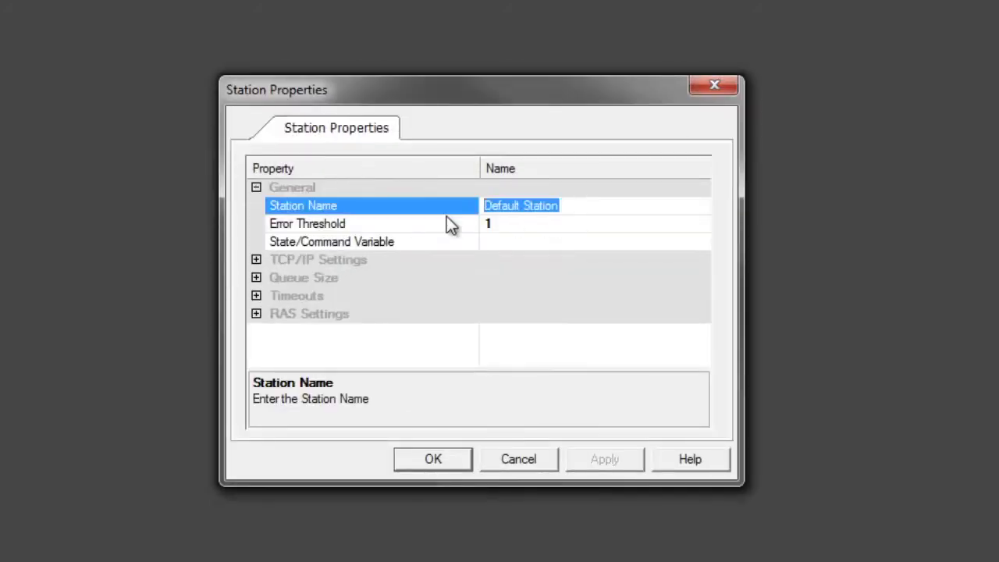
{"action": "type", "text": "Sim1"}
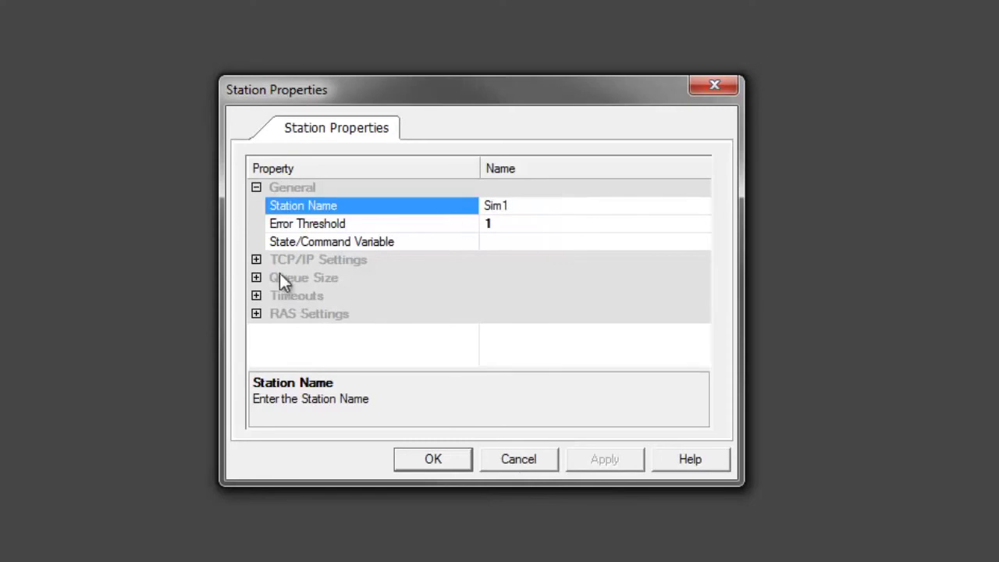
{"action": "left_click", "coordinate": [258, 259]}
{"action": "left_click", "coordinate": [500, 278]}
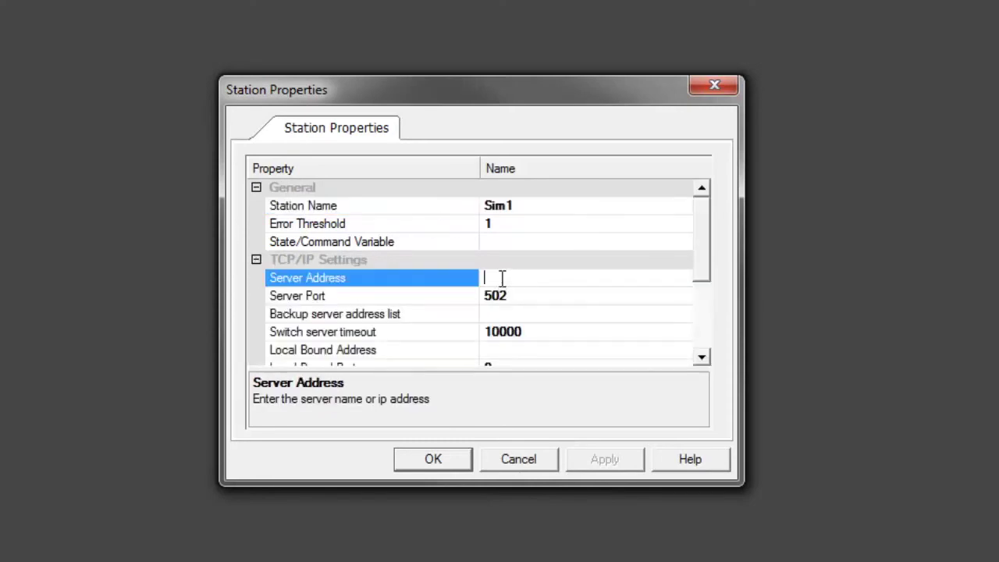
{"action": "type", "text": "192.168.1.17"}
{"action": "left_click", "coordinate": [438, 462]}
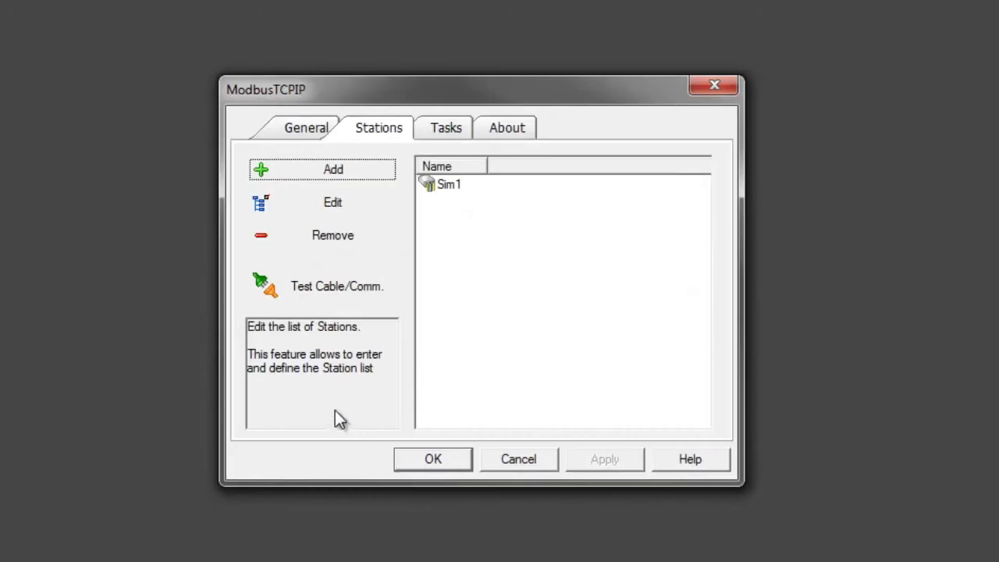
Test the communication with station Sim1 and accept the Modbus TCPIP driver settings.
{"action": "left_click", "coordinate": [324, 292]}
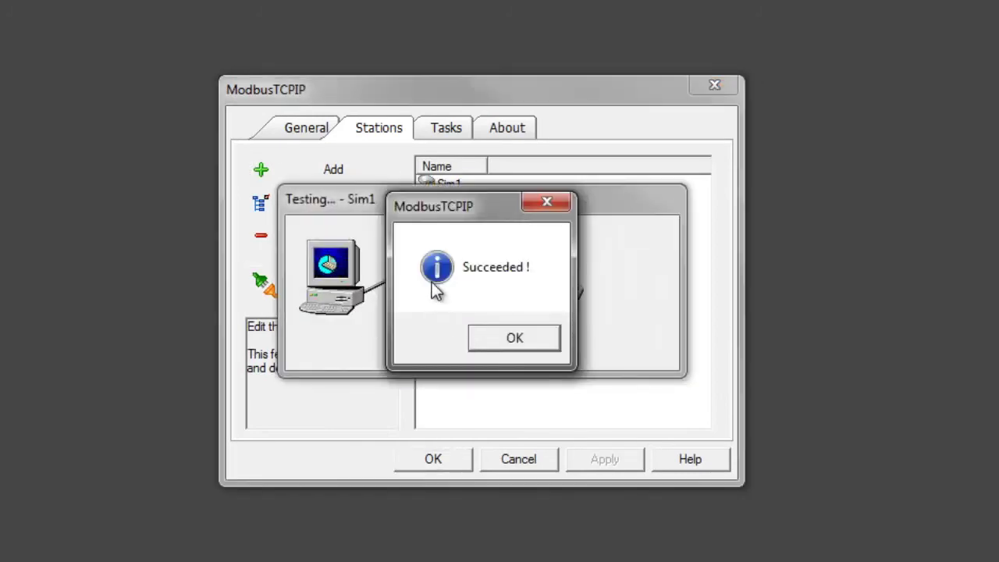
{"action": "left_click", "coordinate": [515, 338]}
{"action": "left_click", "coordinate": [457, 460]}
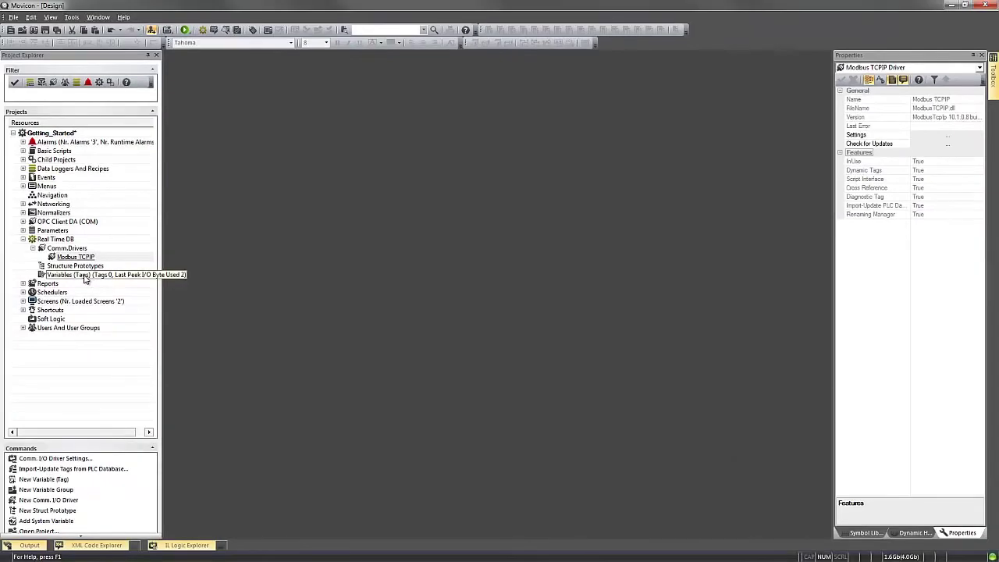
Create a new variable in the Real Time DB, keeping the proposed name VAR00001.
{"action": "right_click", "coordinate": [86, 279]}
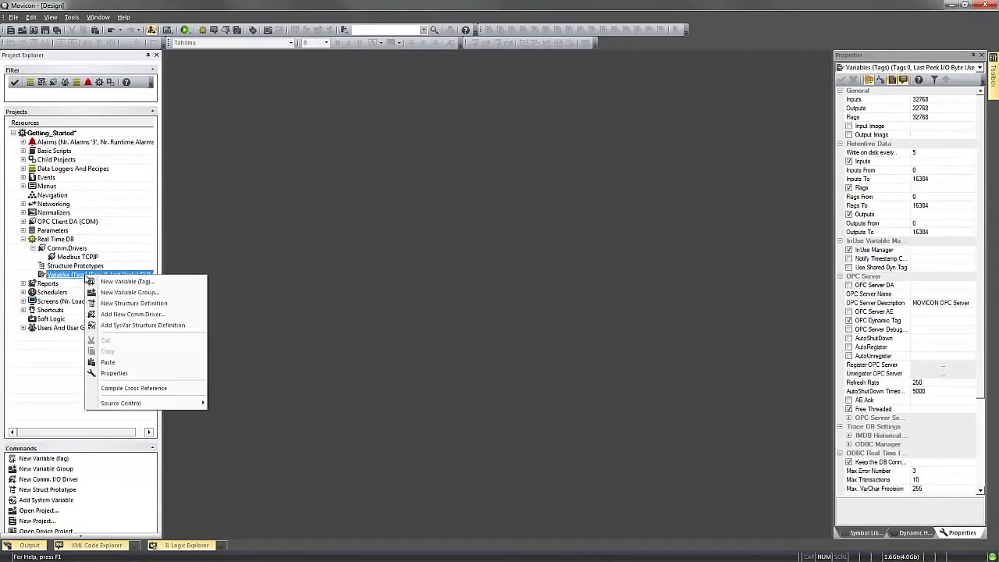
{"action": "left_click", "coordinate": [106, 283]}
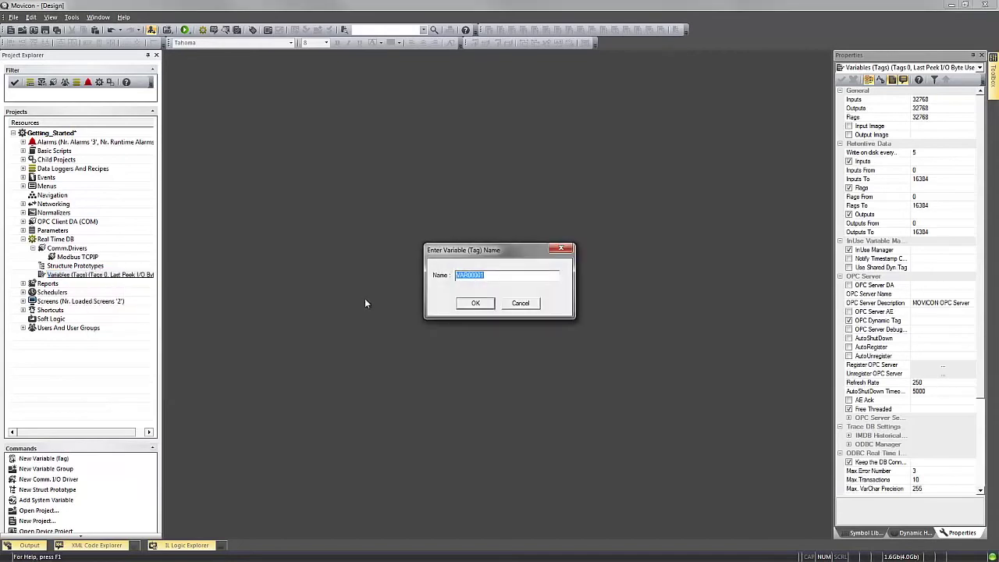
{"action": "left_click", "coordinate": [474, 304]}
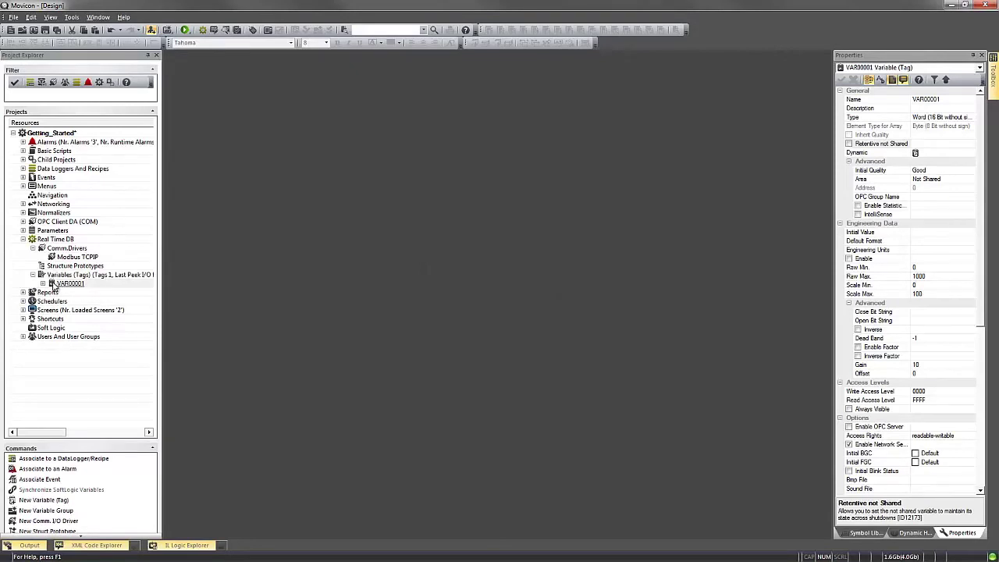
Choose the type Word (16 Bit without sign) for VAR00001 and enable Retentive not Shared.
{"action": "left_click", "coordinate": [55, 284]}
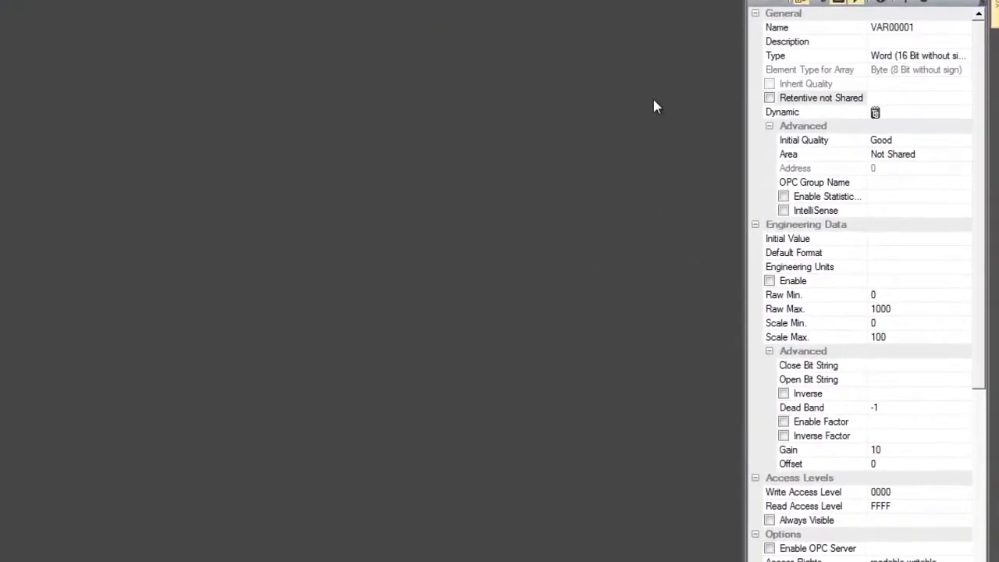
{"action": "mouse_move", "coordinate": [988, 38]}
{"action": "left_mouse_down"}
{"action": "mouse_move", "coordinate": [993, 302]}
{"action": "mouse_move", "coordinate": [975, 49]}
{"action": "left_mouse_up"}
{"action": "left_click", "coordinate": [969, 42]}
{"action": "left_click", "coordinate": [967, 42]}
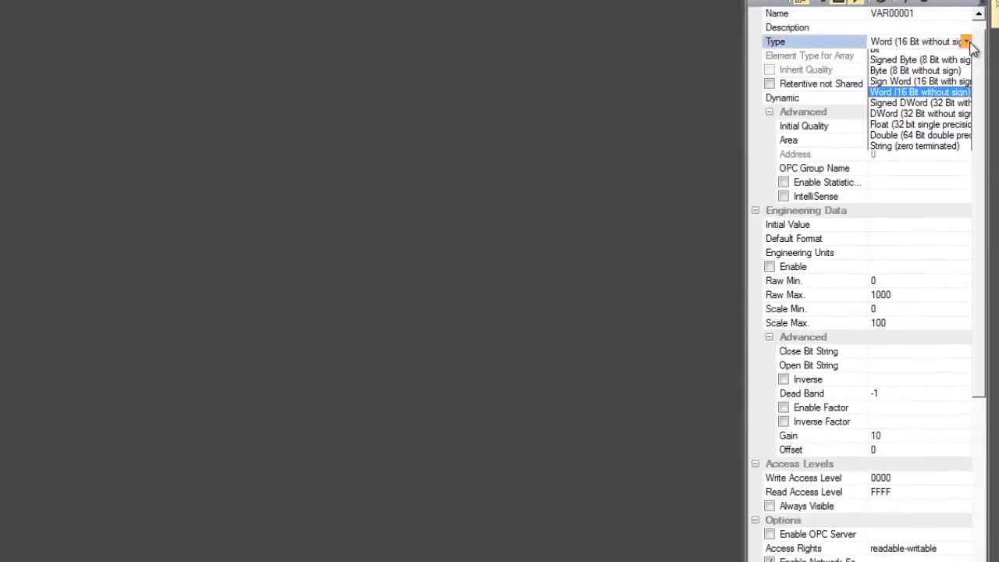
{"action": "left_click", "coordinate": [949, 98]}
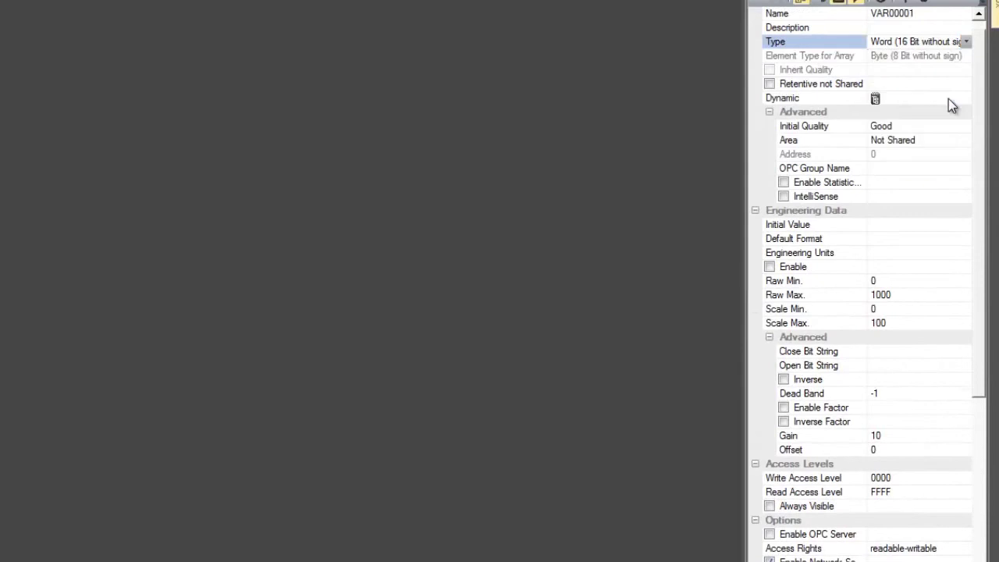
{"action": "left_click", "coordinate": [769, 84]}
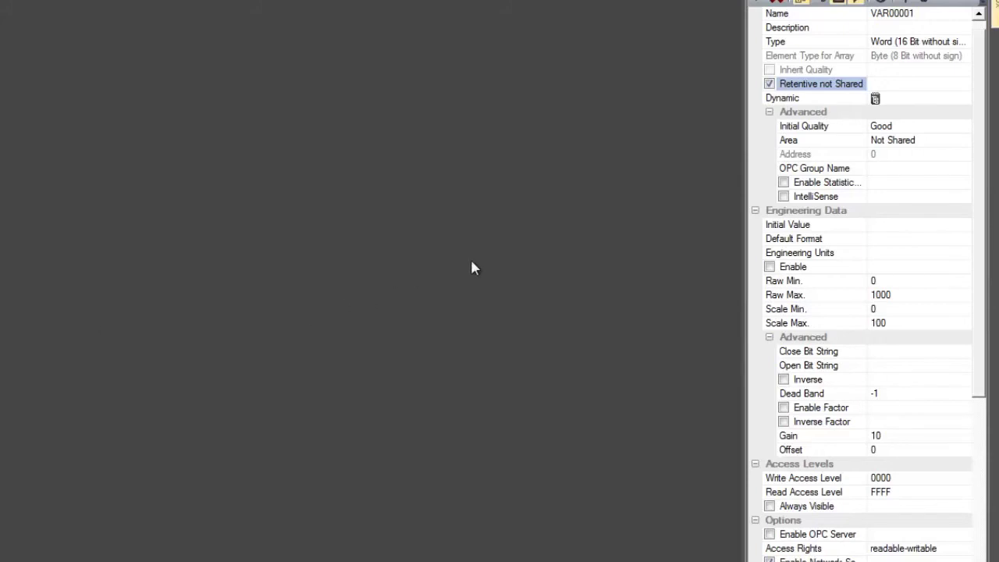
Link the Dynamic property of VAR00001 to the Modbus TCPIP driver using the default task properties for Sim1, and apply the changes.
{"action": "left_click", "coordinate": [821, 102]}
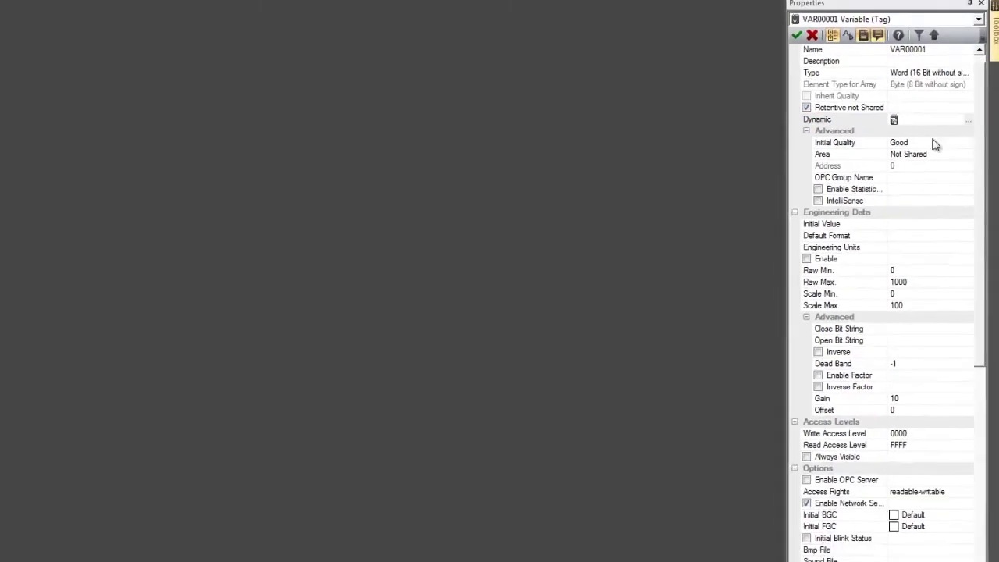
{"action": "left_click", "coordinate": [972, 144]}
{"action": "mouse_move", "coordinate": [519, 188]}
{"action": "left_mouse_down"}
{"action": "mouse_move", "coordinate": [549, 185]}
{"action": "mouse_move", "coordinate": [510, 202]}
{"action": "left_mouse_up"}
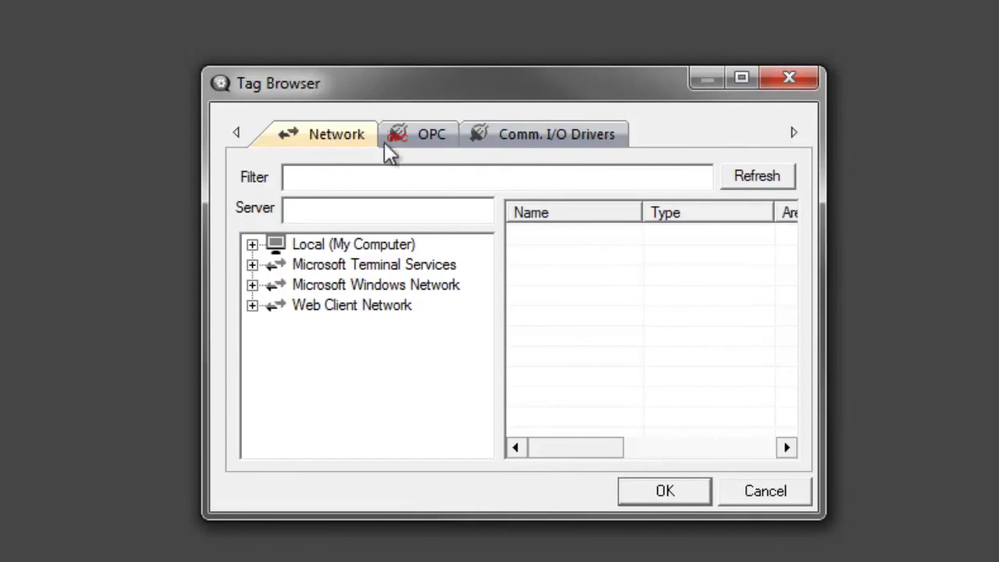
{"action": "left_click", "coordinate": [431, 137]}
{"action": "left_click", "coordinate": [514, 134]}
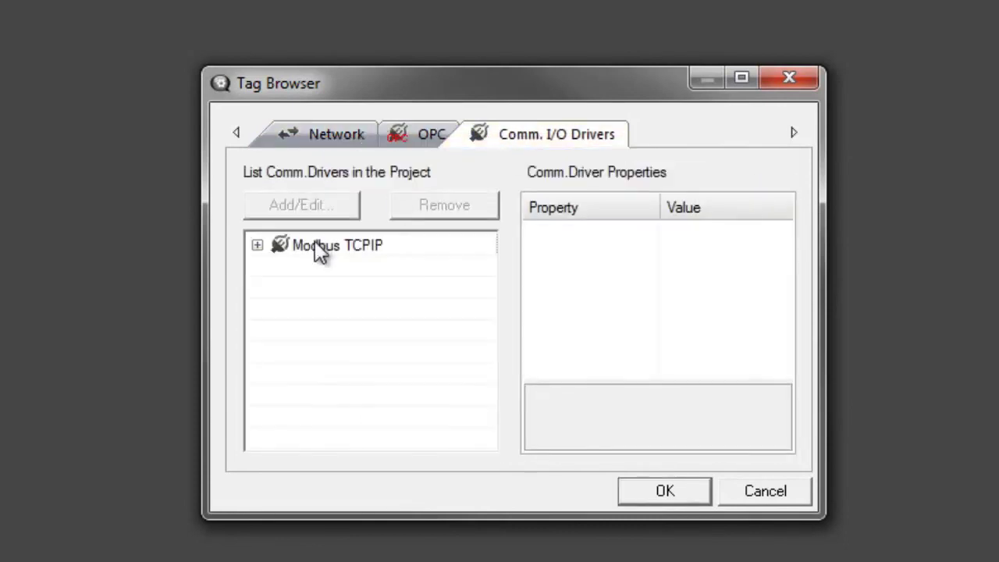
{"action": "left_click", "coordinate": [352, 245]}
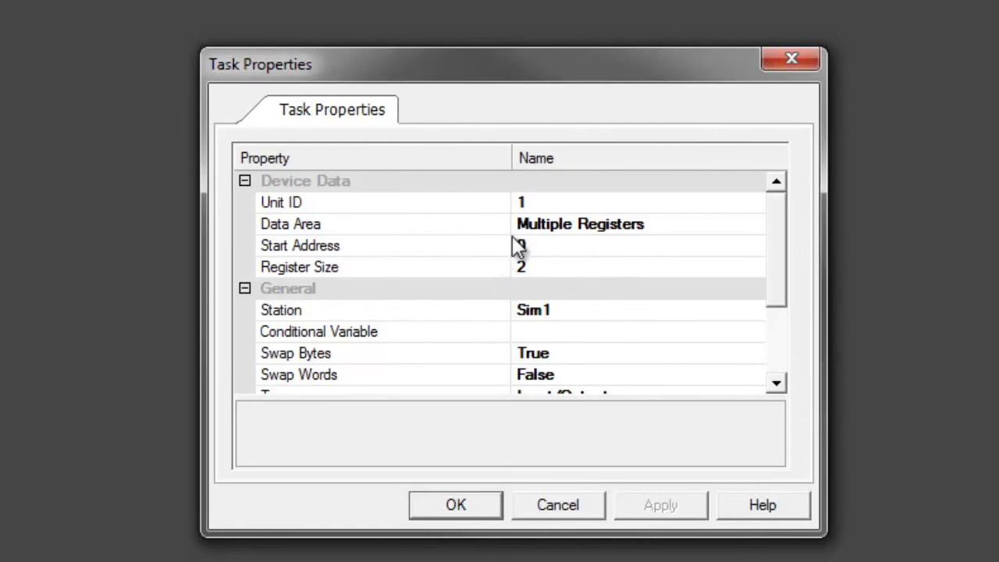
{"action": "left_click", "coordinate": [461, 504]}
{"action": "left_click", "coordinate": [646, 474]}
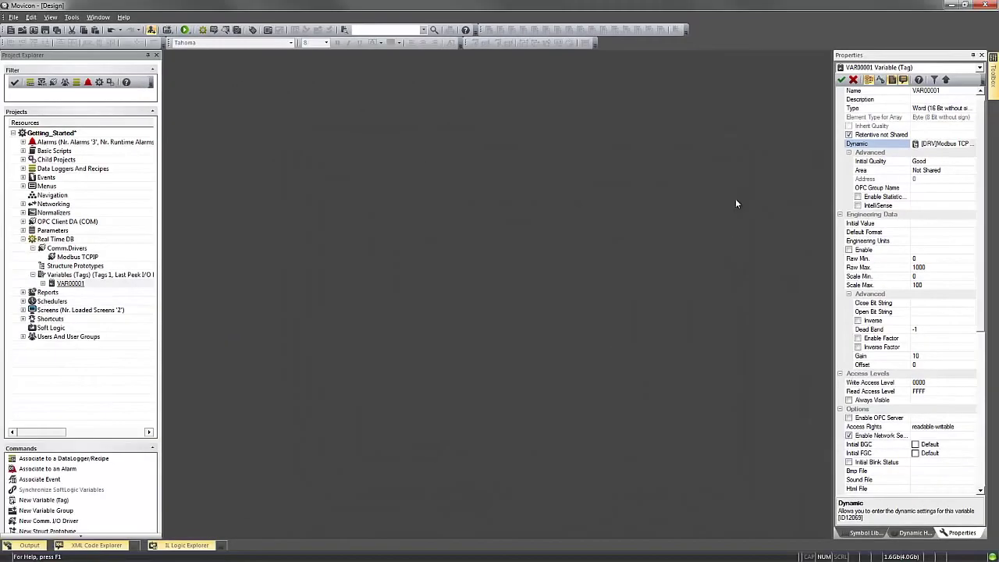
{"action": "left_click", "coordinate": [842, 80]}
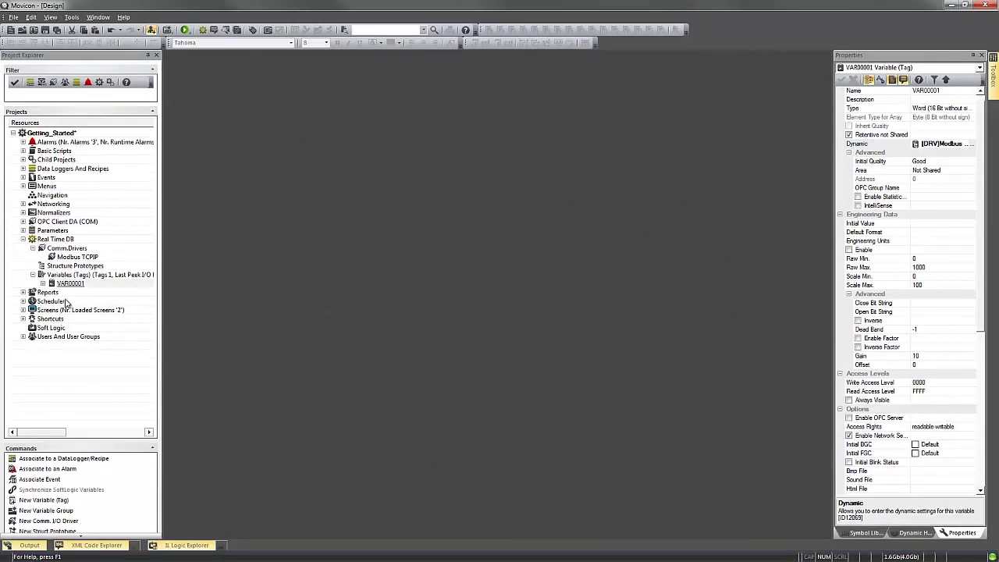
Open Screen1 and place an EditBox-Display about 180 by 105 in size just below the title's left end.
{"action": "left_click", "coordinate": [25, 313]}
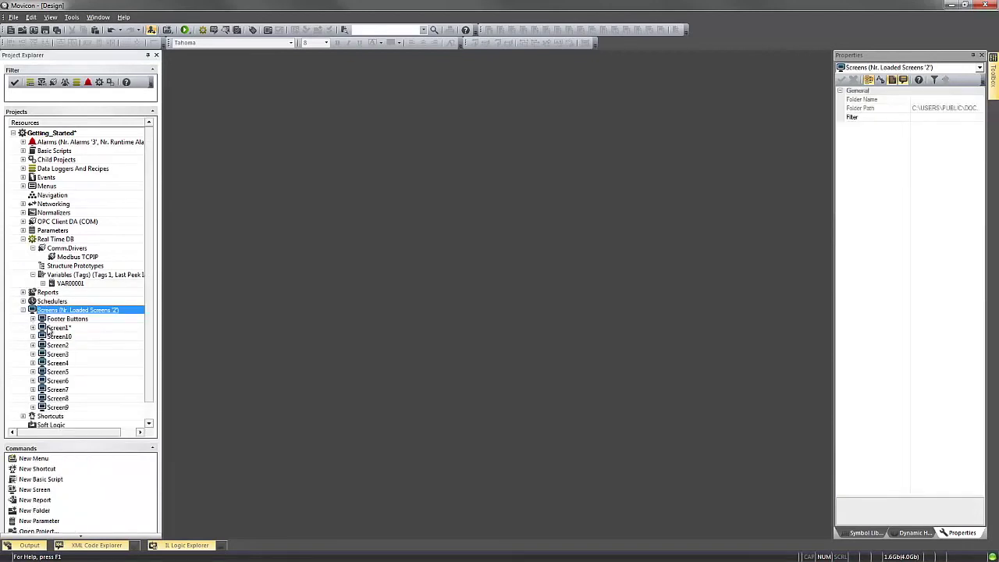
{"action": "double_click", "coordinate": [54, 328]}
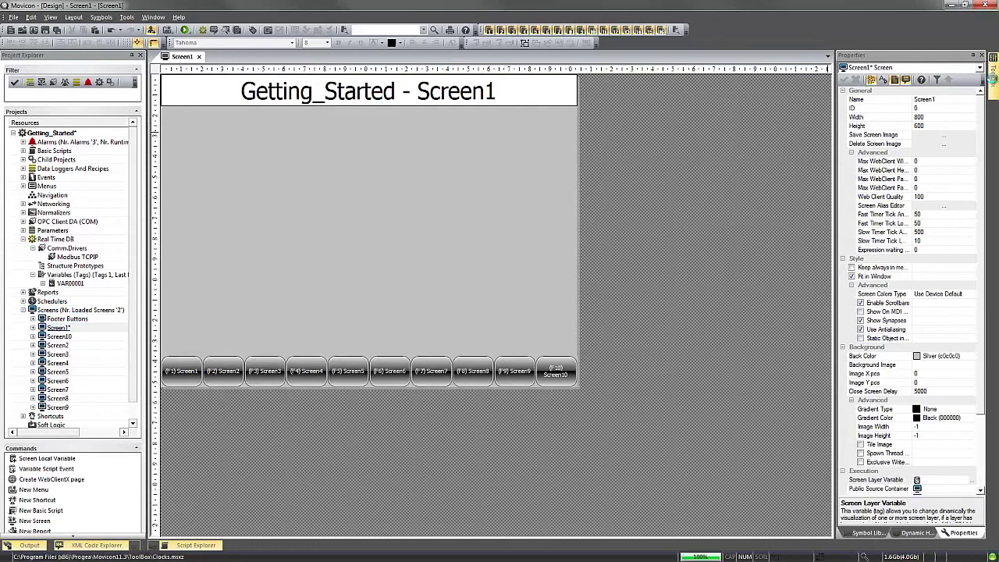
{"action": "mouse_move", "coordinate": [993, 84]}
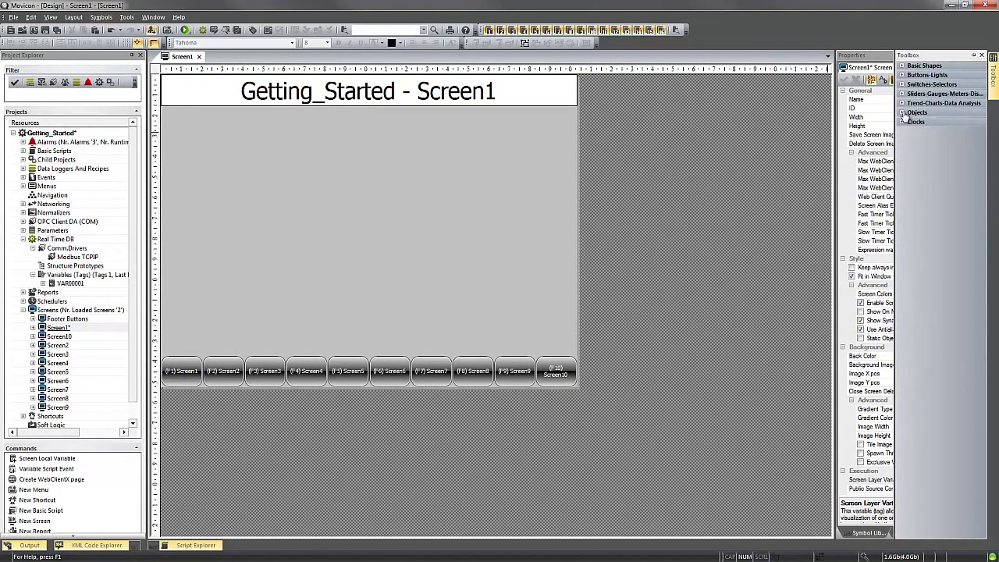
{"action": "left_click", "coordinate": [907, 113]}
{"action": "left_click", "coordinate": [939, 208]}
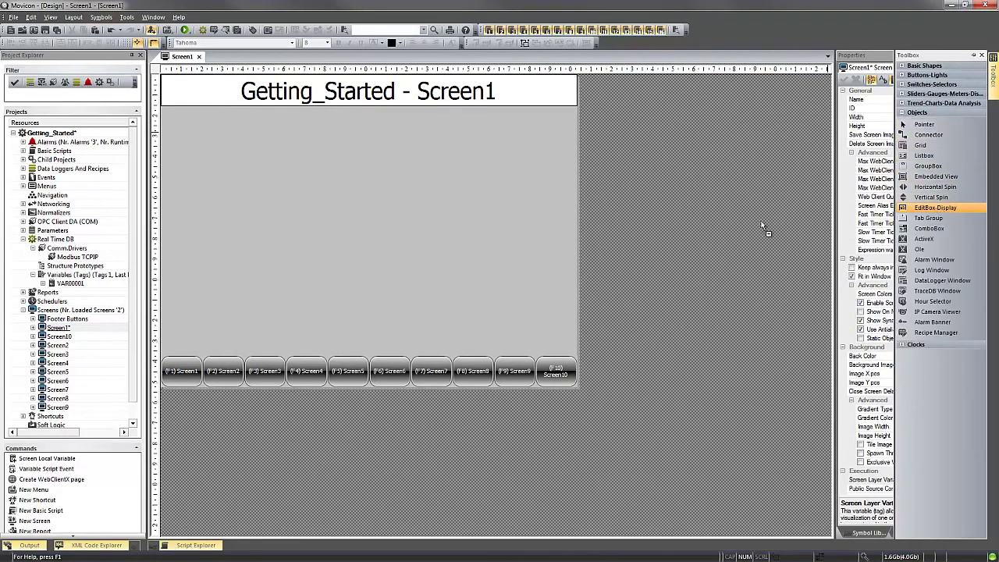
{"action": "left_click", "coordinate": [229, 141]}
{"action": "left_click_drag", "start_coordinate": [263, 151], "coordinate": [242, 158]}
Assign VAR00001 to the edit box and confirm it as the EditBox-Display Variable in the Tag Browser.
{"action": "left_click_drag", "start_coordinate": [56, 284], "coordinate": [219, 148]}
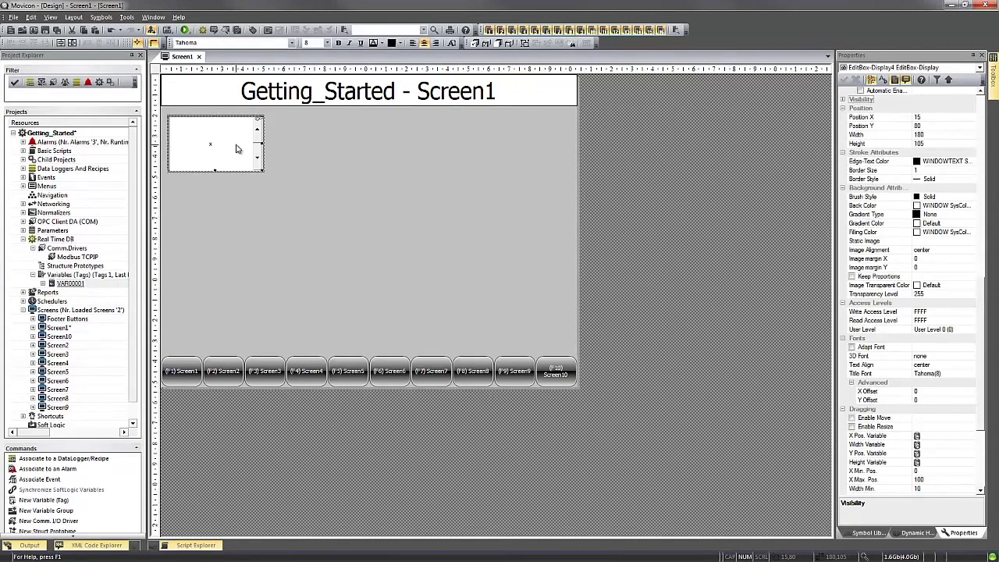
{"action": "left_click", "coordinate": [259, 206]}
{"action": "left_click", "coordinate": [242, 157]}
{"action": "scroll", "coordinate": [981, 109], "scroll_direction": "up", "scroll_amount": 15}
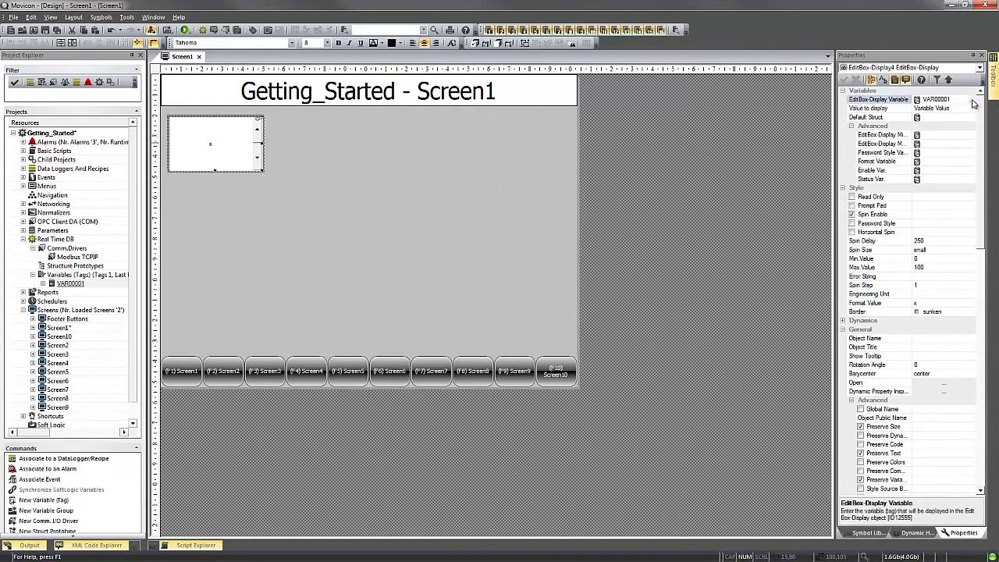
{"action": "left_click", "coordinate": [971, 101]}
{"action": "left_click", "coordinate": [424, 267]}
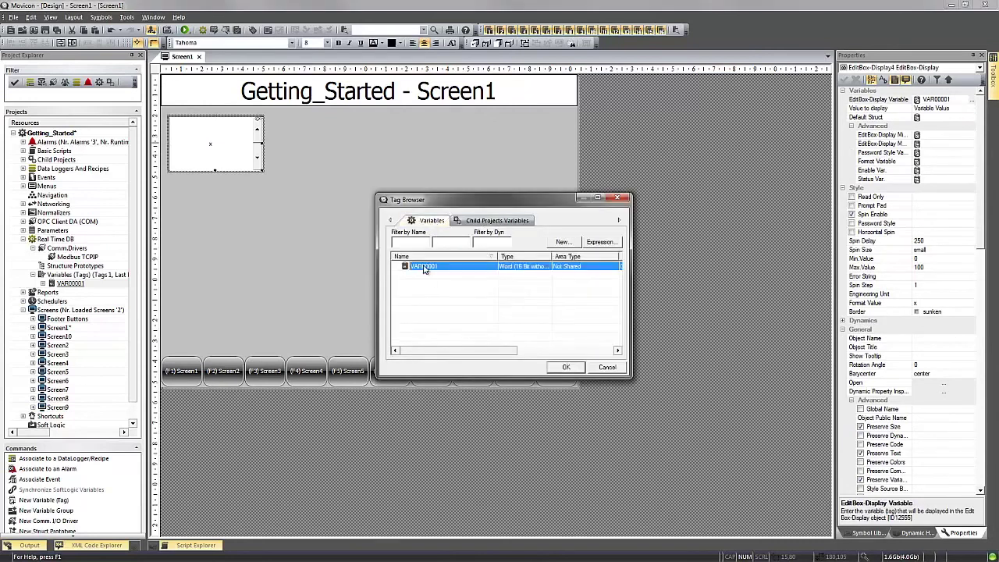
{"action": "left_click", "coordinate": [566, 366]}
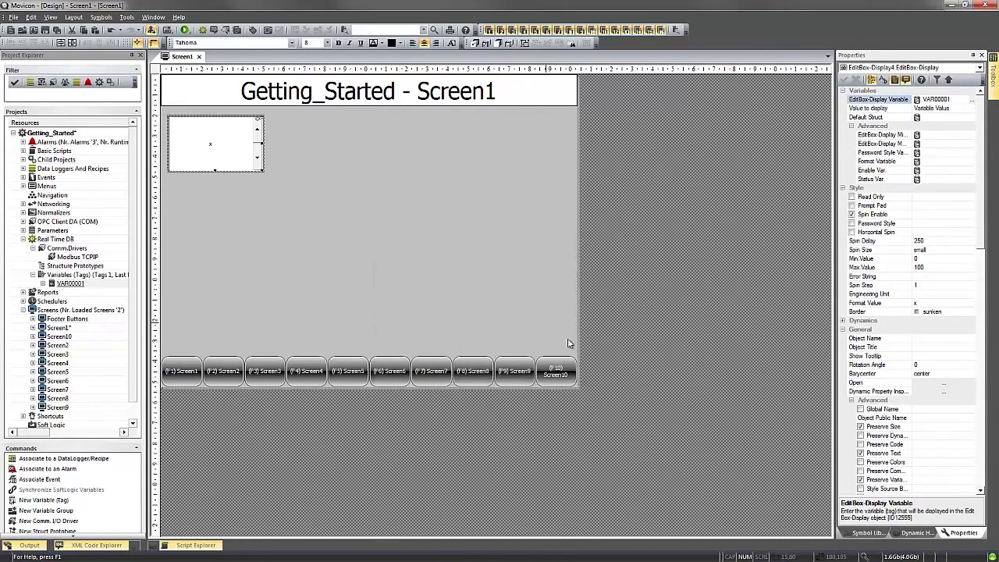
Run the Getting_Started project, saving its changes, and dismiss the evaluation mode notice.
{"action": "left_click", "coordinate": [185, 31]}
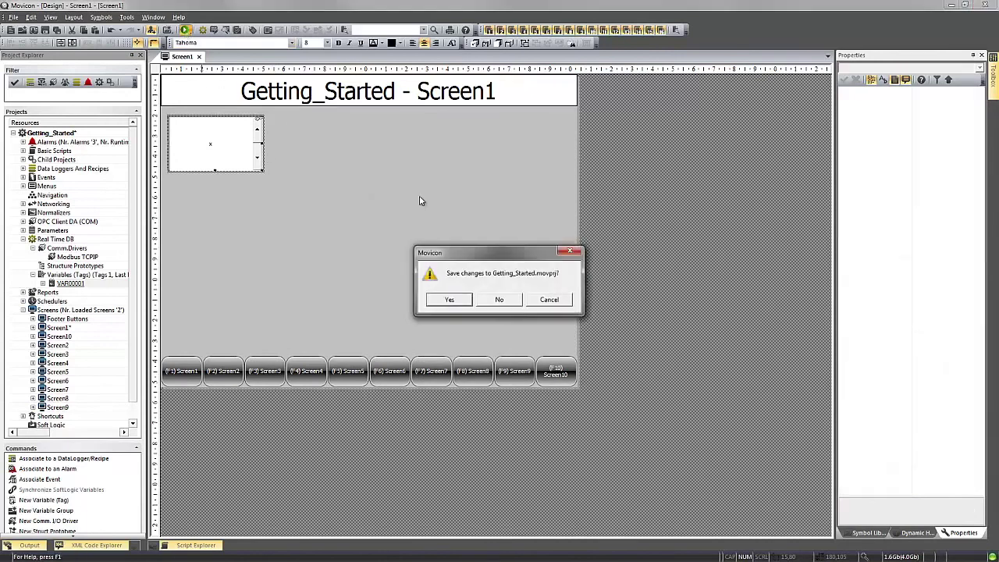
{"action": "left_click", "coordinate": [459, 300]}
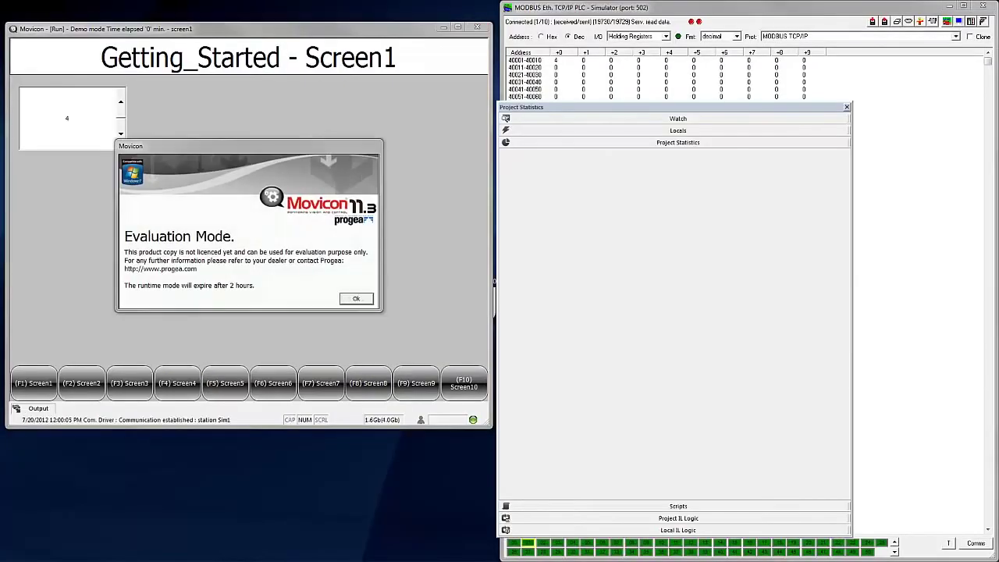
{"action": "left_click", "coordinate": [358, 300]}
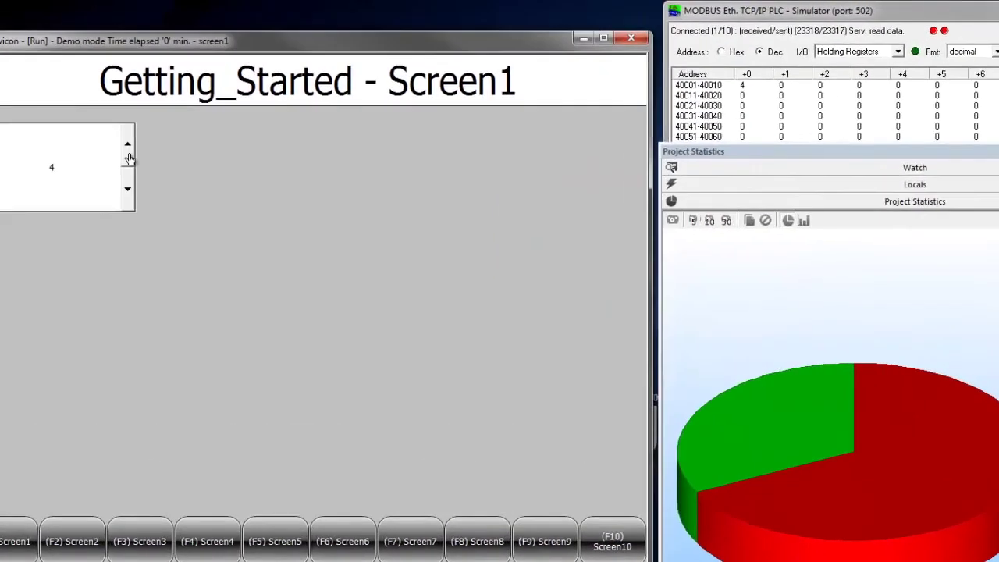
Test the edit box on the running Screen1 by spinning its value up and down several times, finishing at 29.
{"action": "left_click", "coordinate": [120, 102]}
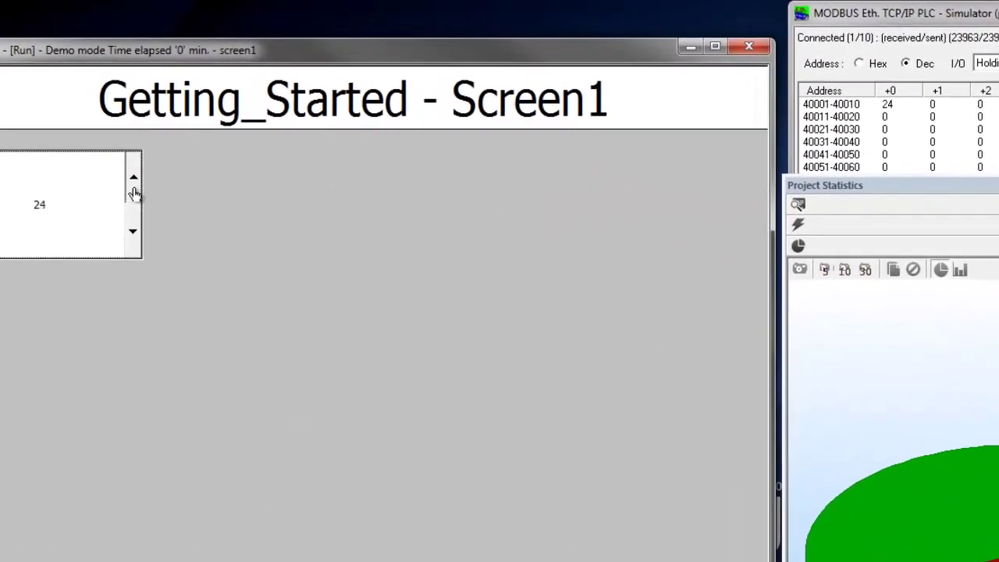
{"action": "left_click", "coordinate": [129, 246]}
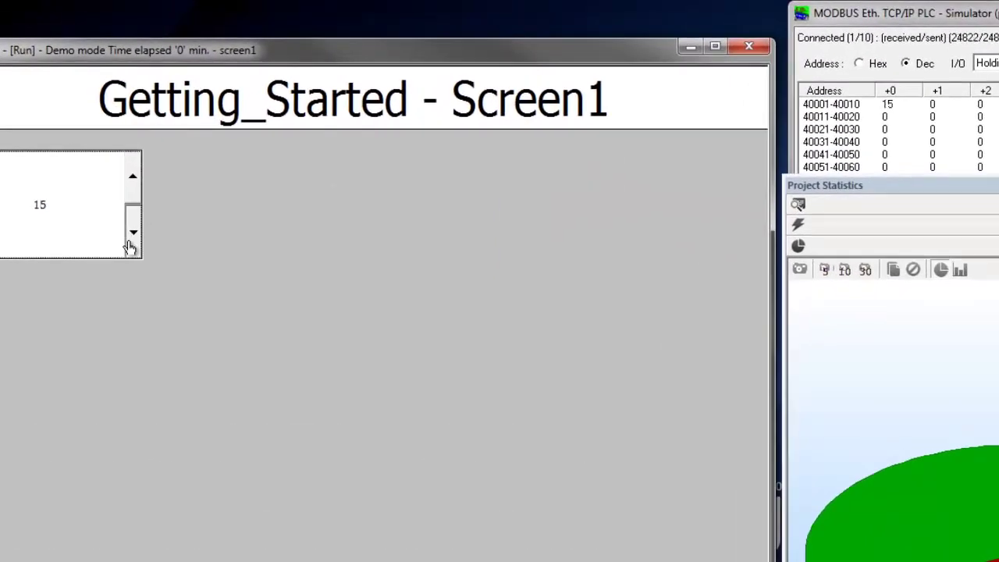
{"action": "left_click", "coordinate": [133, 182]}
{"action": "left_click", "coordinate": [134, 187]}
{"action": "left_click", "coordinate": [131, 243]}
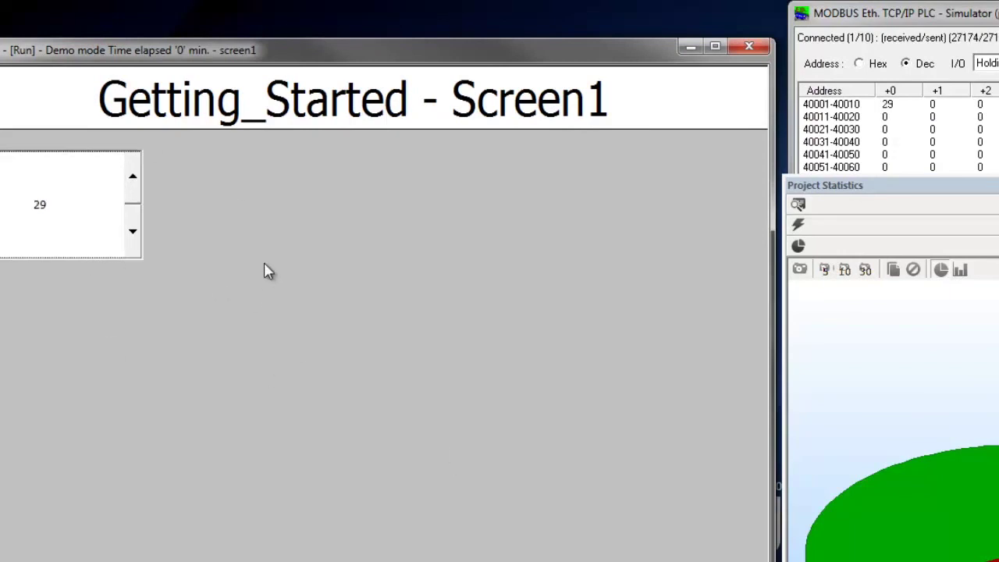